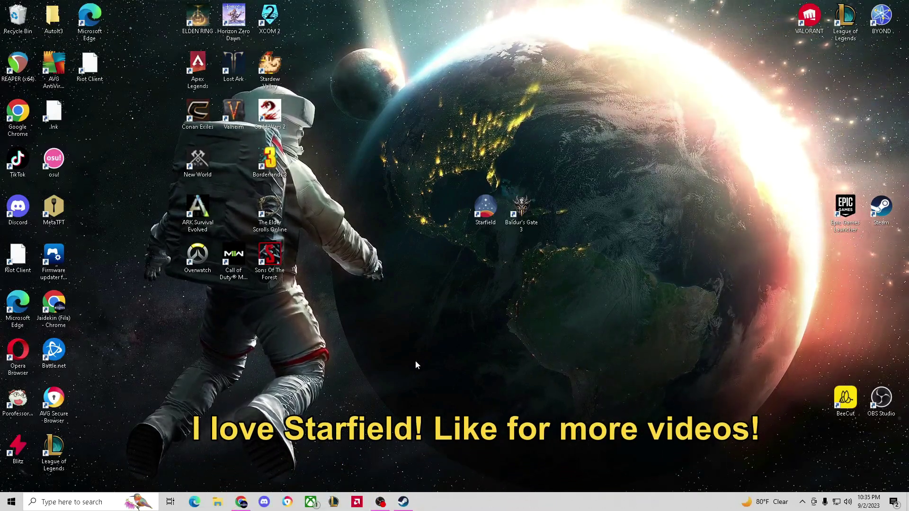
Open the Windows 10 Start menu with the Windows key.
{"action": "key", "text": "super"}
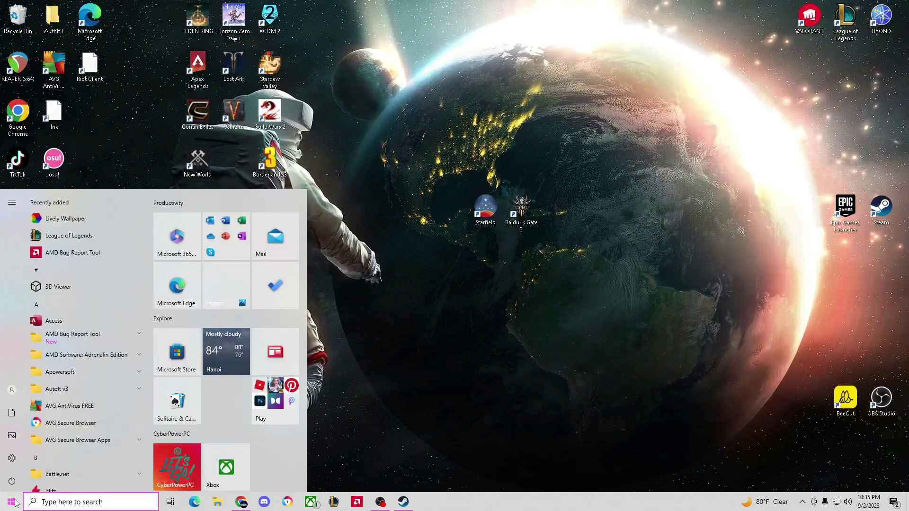
Open Settings > System > Storage to review usage of the nearly full 222 GB C: drive.
{"action": "left_click", "coordinate": [11, 458]}
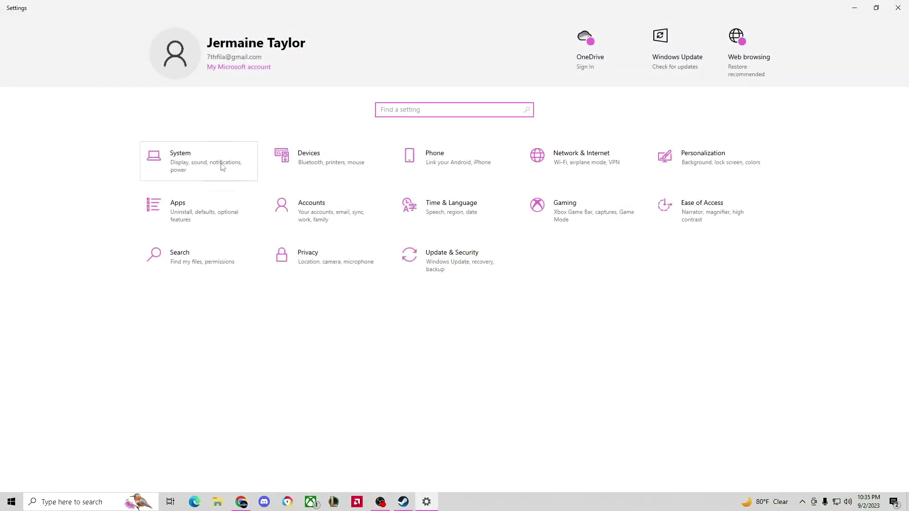
{"action": "left_click", "coordinate": [213, 162]}
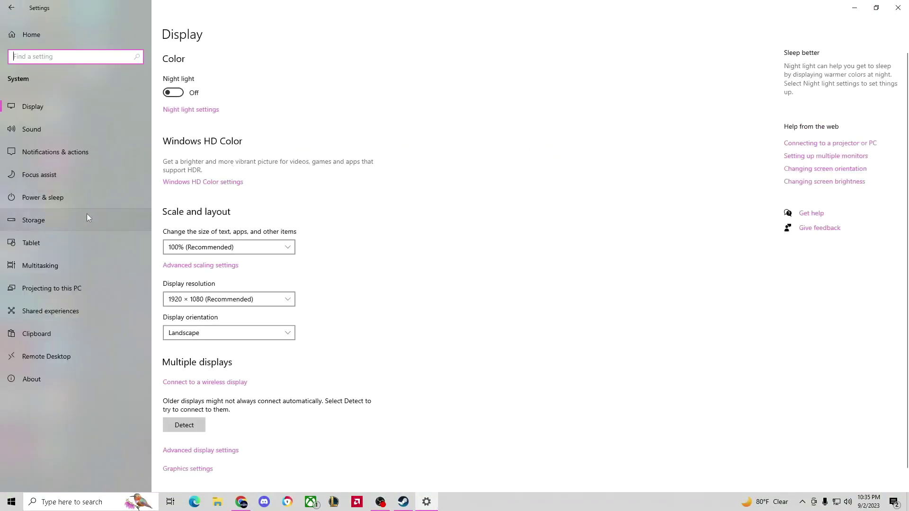
{"action": "left_click", "coordinate": [84, 219]}
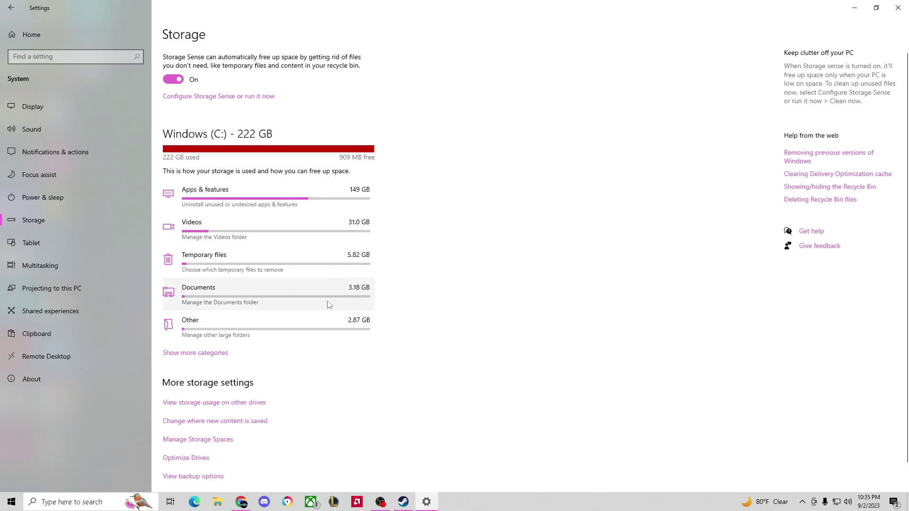
Sort the 93 installed apps on C: by size, putting Riot Client (11.8 GB) first.
{"action": "left_click", "coordinate": [202, 204]}
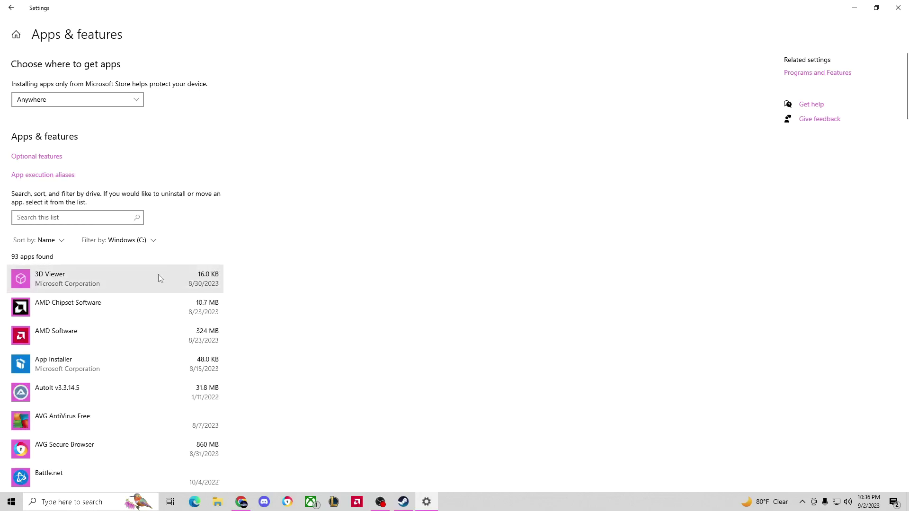
{"action": "left_click", "coordinate": [158, 275]}
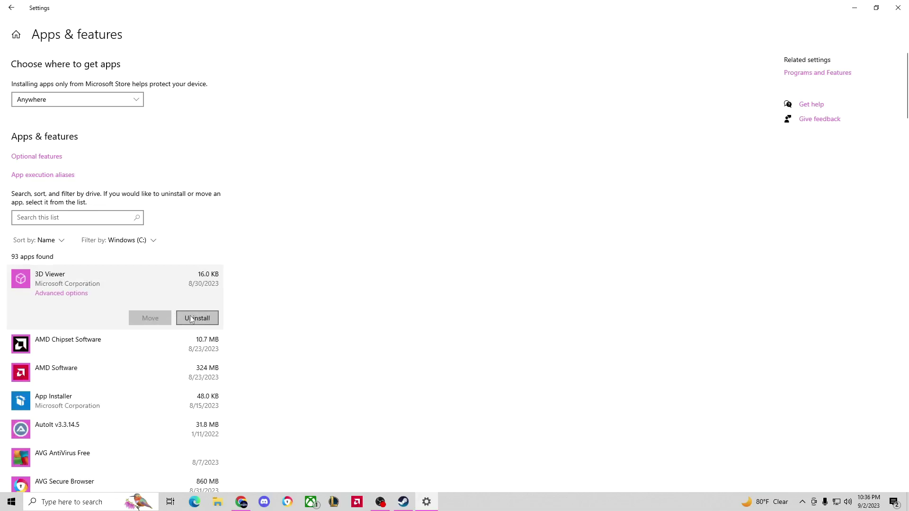
{"action": "scroll", "coordinate": [163, 352], "scroll_direction": "down", "scroll_amount": 3}
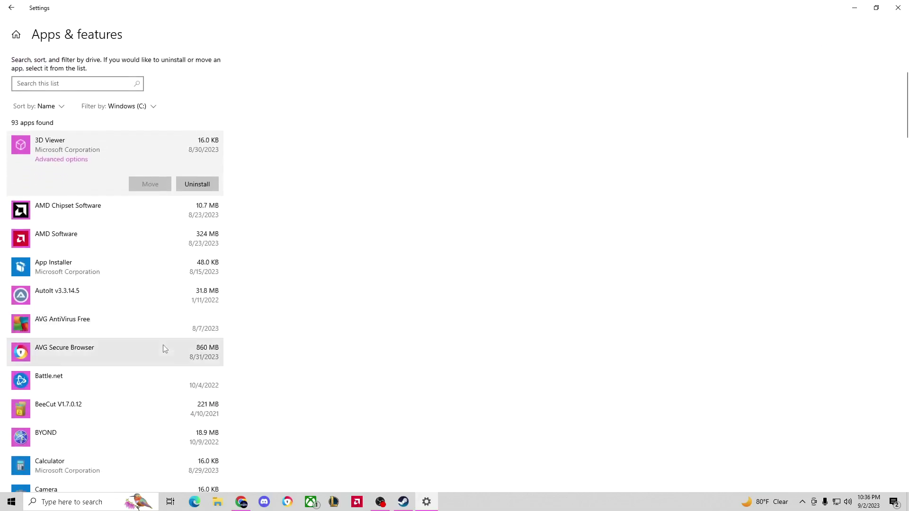
{"action": "scroll", "coordinate": [163, 351], "scroll_direction": "up", "scroll_amount": 1}
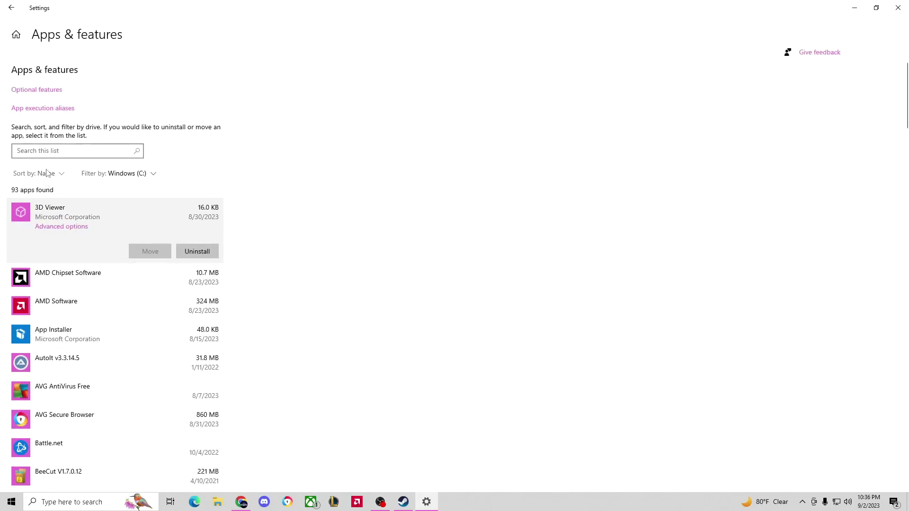
{"action": "left_click", "coordinate": [48, 173]}
{"action": "left_click", "coordinate": [35, 207]}
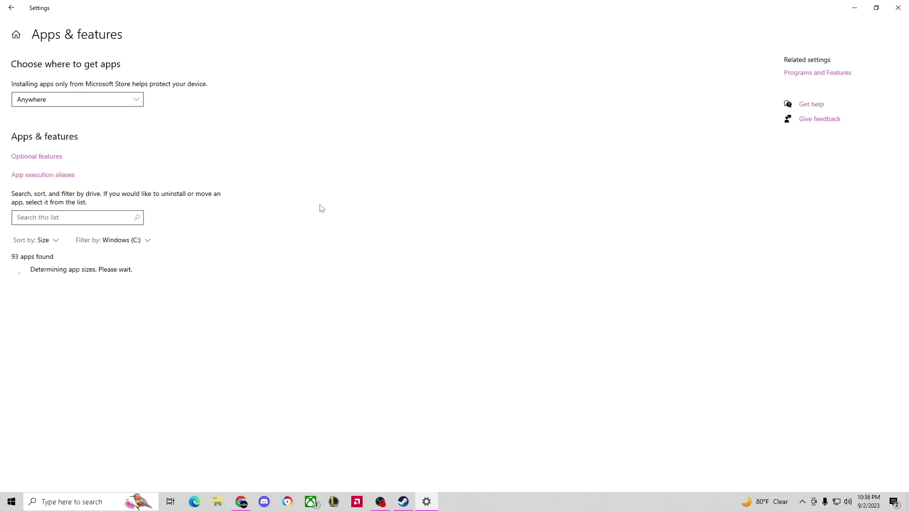
{"action": "scroll", "coordinate": [313, 228], "scroll_direction": "down", "scroll_amount": 2}
{"action": "scroll", "coordinate": [213, 184], "scroll_direction": "down", "scroll_amount": 2}
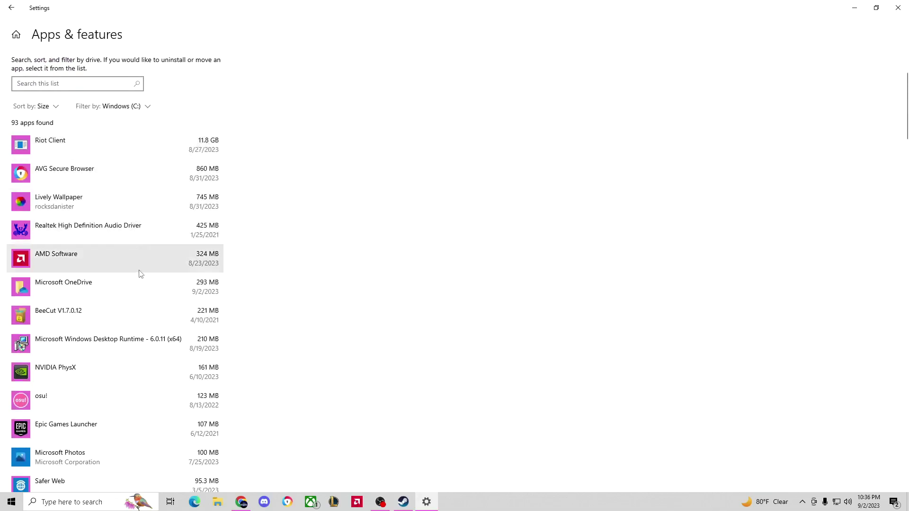
{"action": "scroll", "coordinate": [140, 276], "scroll_direction": "down", "scroll_amount": 2}
{"action": "scroll", "coordinate": [141, 276], "scroll_direction": "up", "scroll_amount": 3}
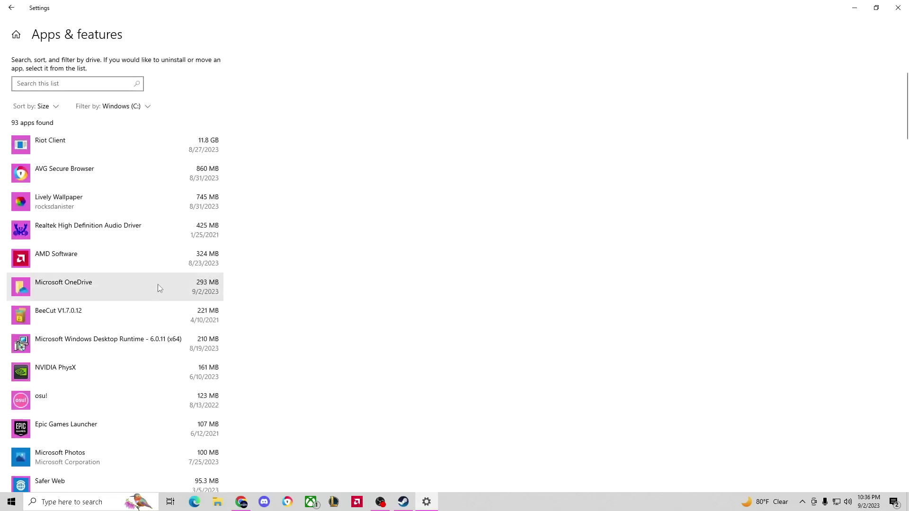
{"action": "scroll", "coordinate": [160, 284], "scroll_direction": "down", "scroll_amount": 2}
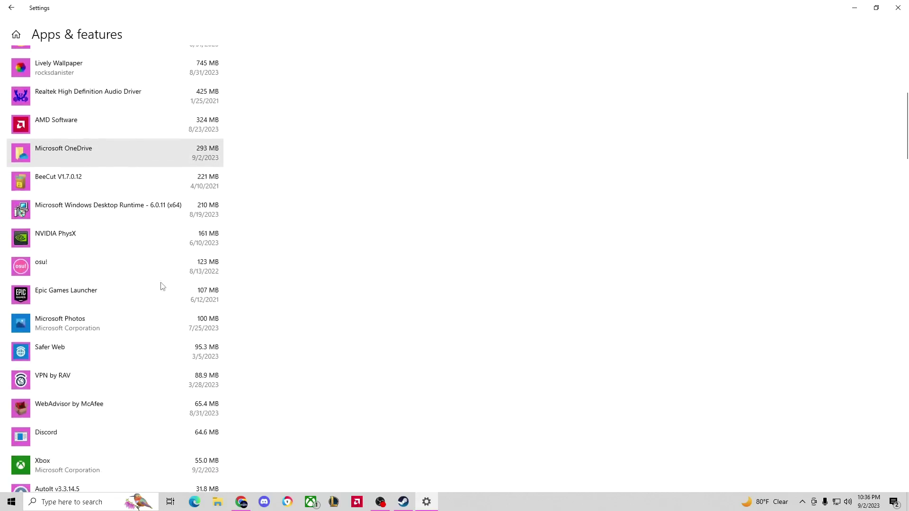
{"action": "left_click", "coordinate": [135, 297]}
{"action": "scroll", "coordinate": [128, 257], "scroll_direction": "up", "scroll_amount": 1}
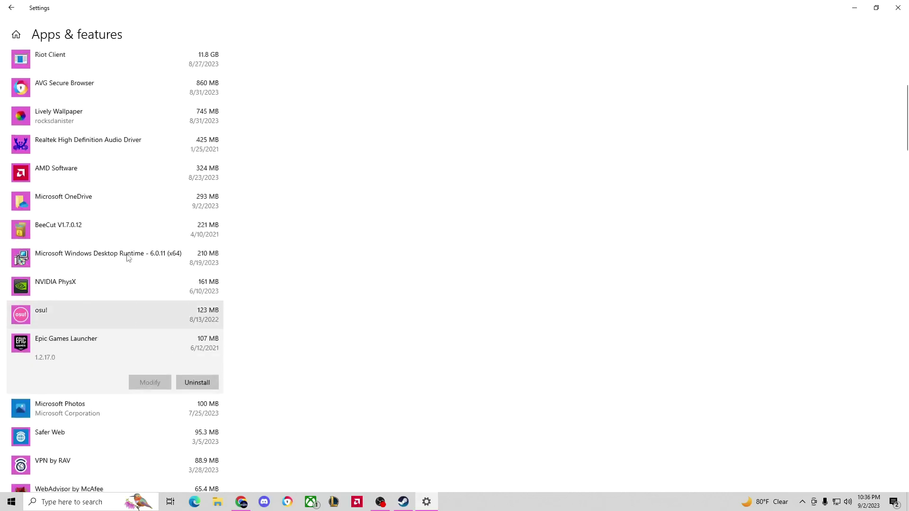
{"action": "scroll", "coordinate": [127, 257], "scroll_direction": "up", "scroll_amount": 4}
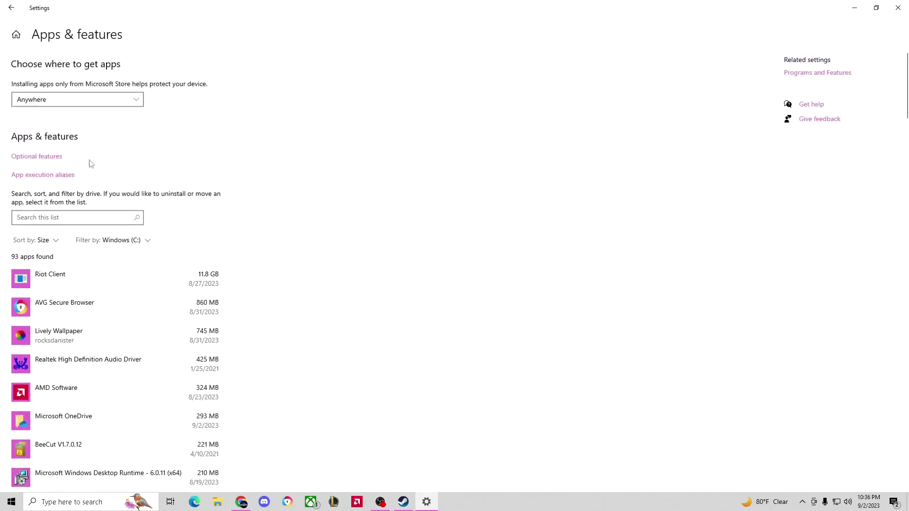
Go back from Apps & features to the Storage overview page.
{"action": "left_click", "coordinate": [12, 7]}
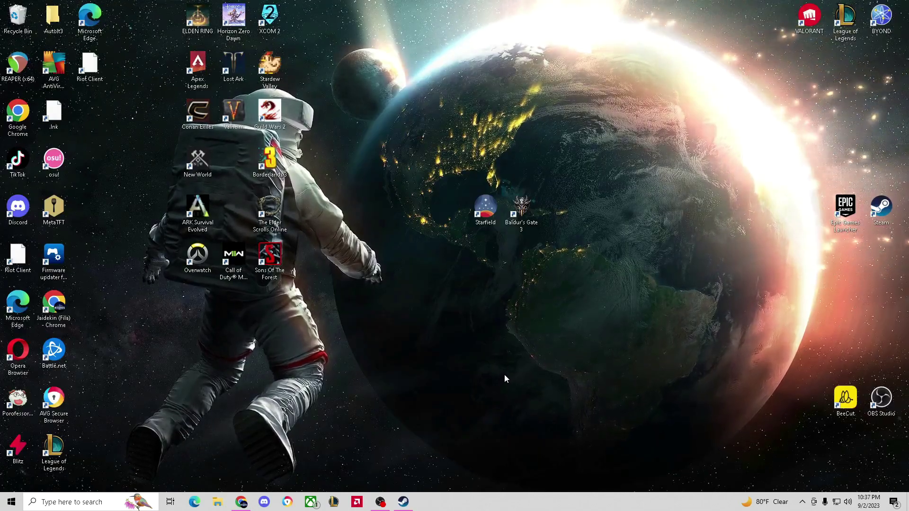
Launch Steam from the taskbar and show its Downloads page.
{"action": "left_click", "coordinate": [403, 503]}
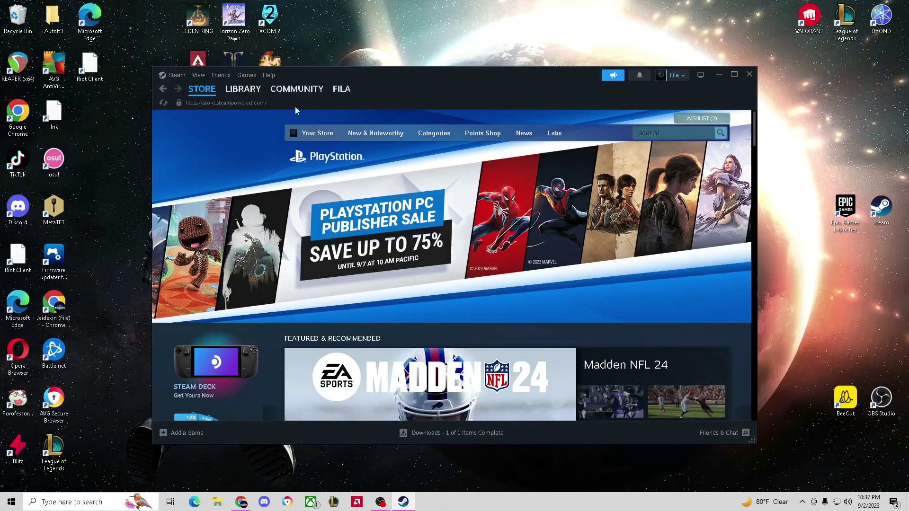
{"action": "mouse_move", "coordinate": [243, 89]}
{"action": "left_click", "coordinate": [244, 137]}
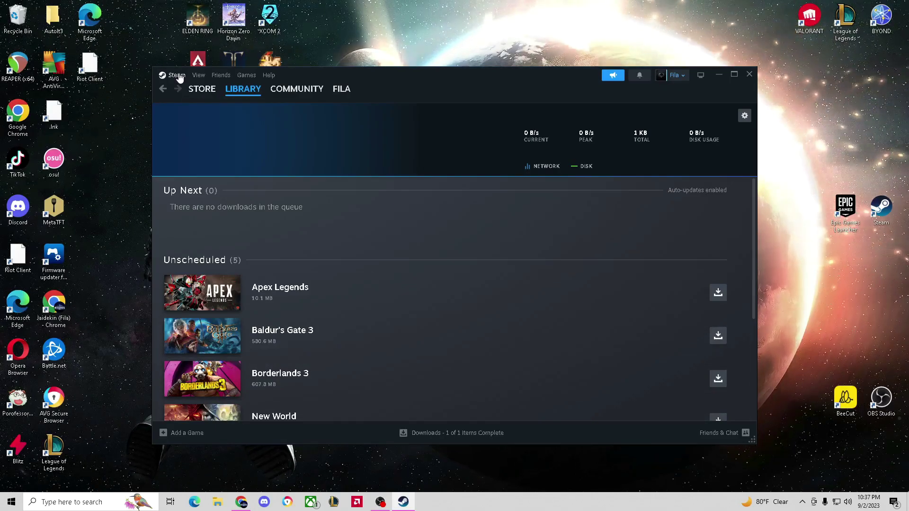
Review Steam Storage libraries on D:, then C: (892 MB free, Starfield 115.27 GB).
{"action": "left_click", "coordinate": [177, 74]}
{"action": "left_click", "coordinate": [182, 170]}
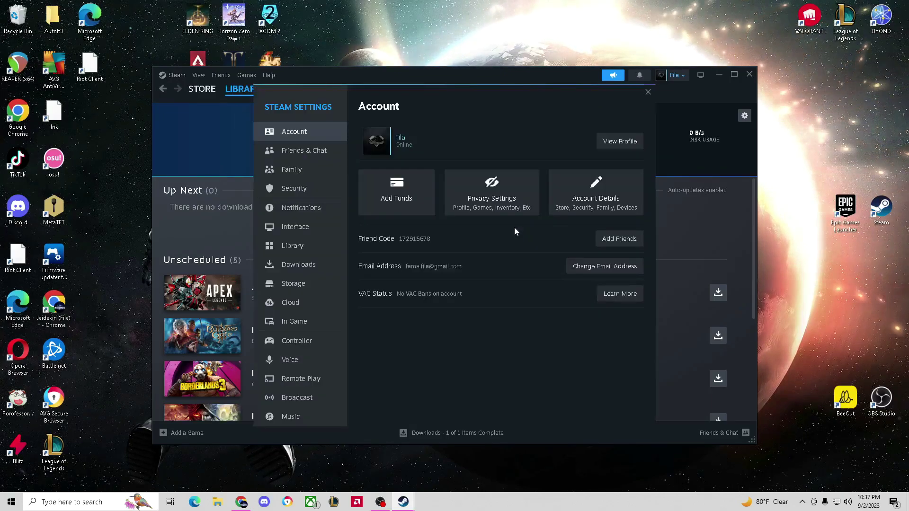
{"action": "left_click", "coordinate": [293, 284]}
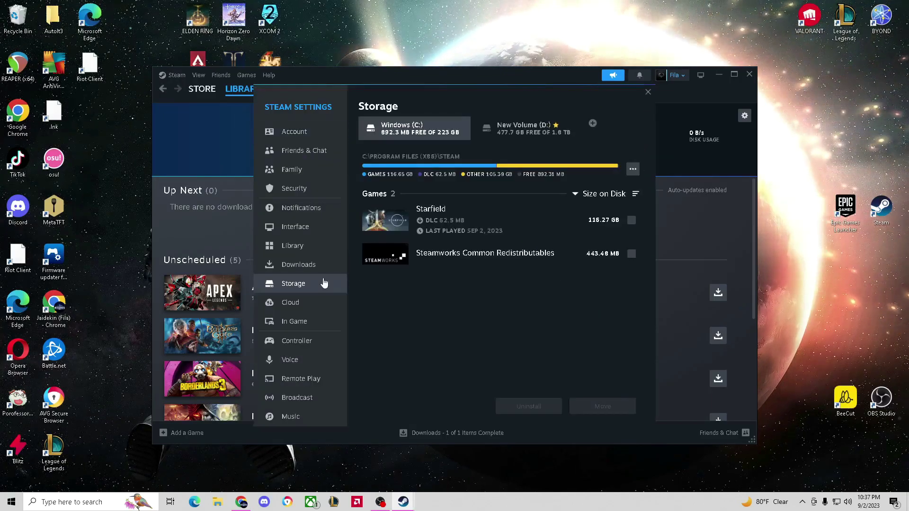
{"action": "left_click", "coordinate": [509, 129]}
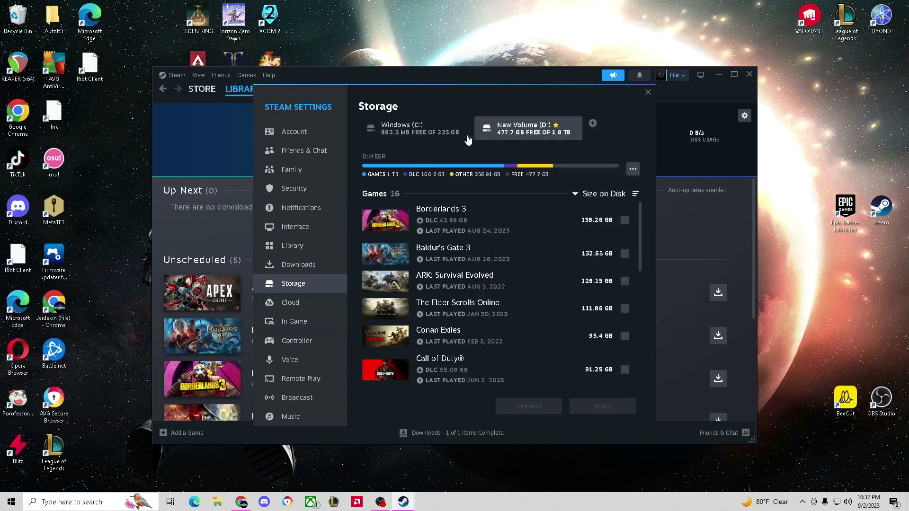
{"action": "left_click", "coordinate": [448, 132]}
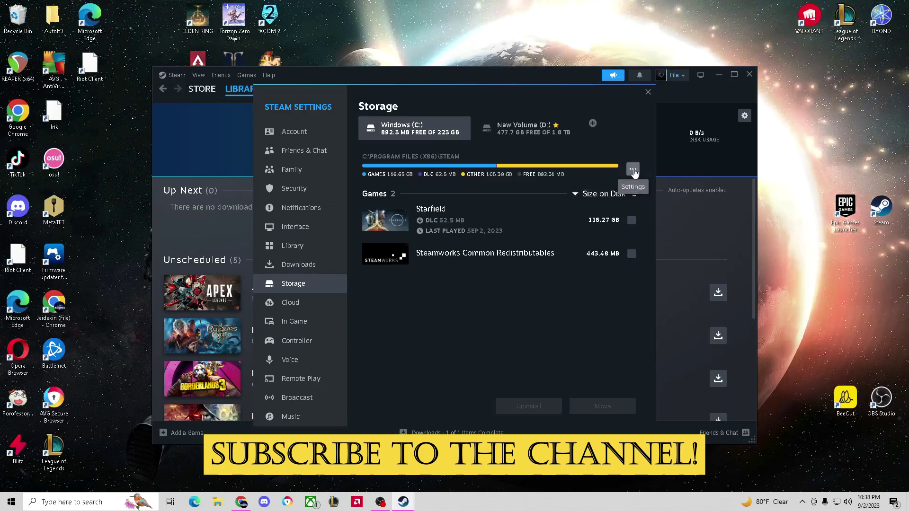
Repair the C:\Program Files (x86)\Steam library folder and close the completion message.
{"action": "left_click", "coordinate": [633, 170]}
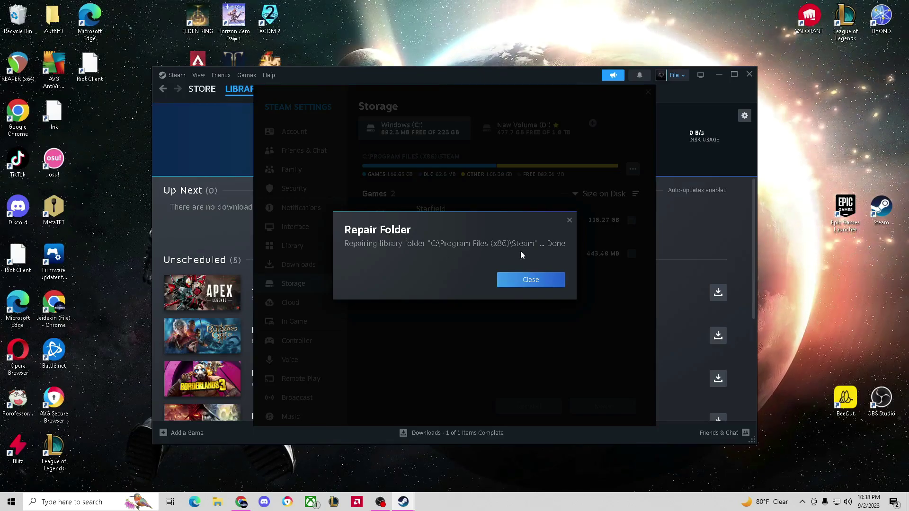
{"action": "left_click", "coordinate": [532, 279]}
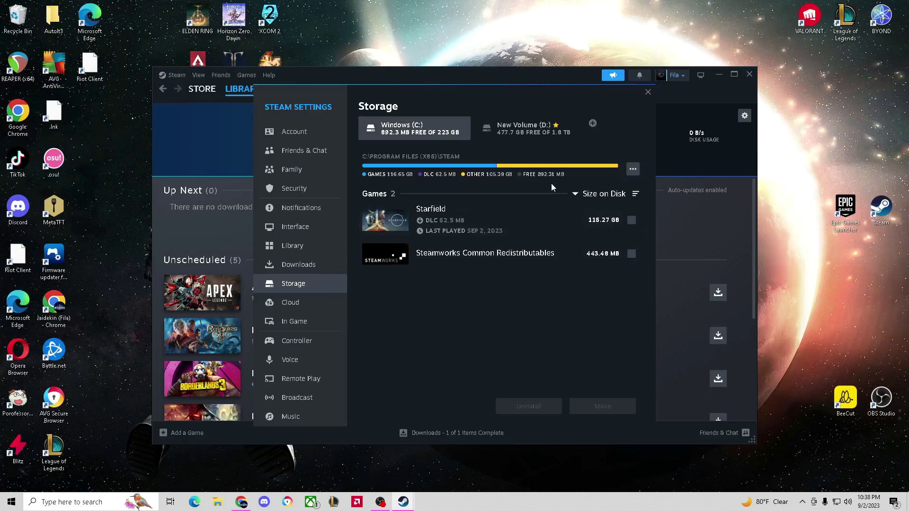